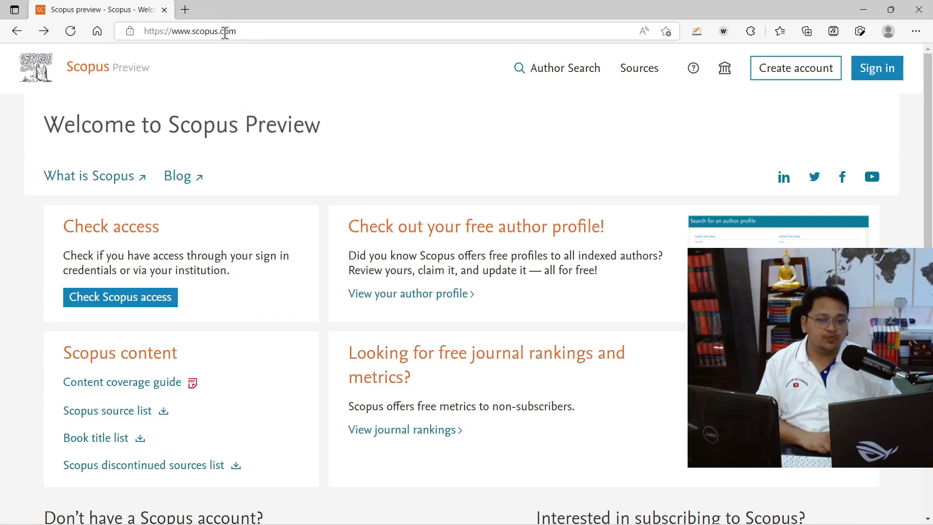
Step: Leave the Scopus home page and open the Sources list of journals ranked by CiteScore
left_click(169, 34)
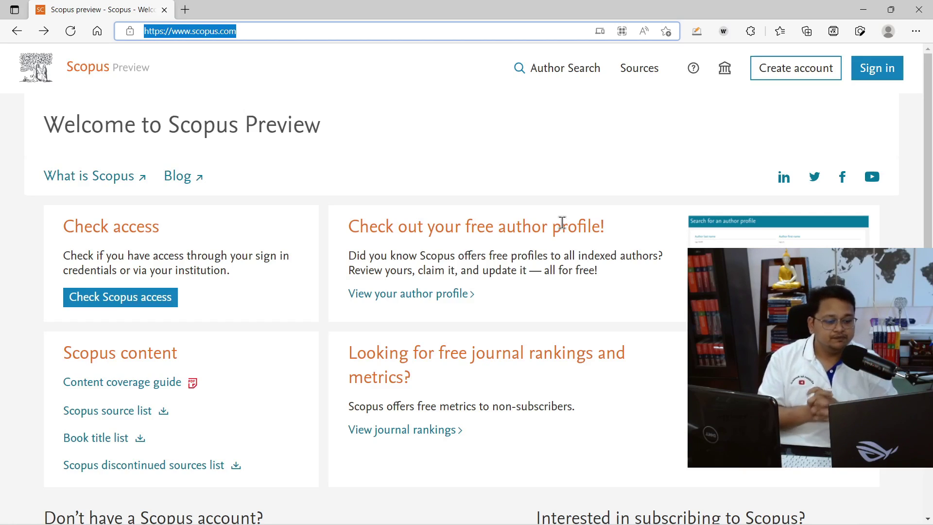
scroll(358, 316, "down", 1)
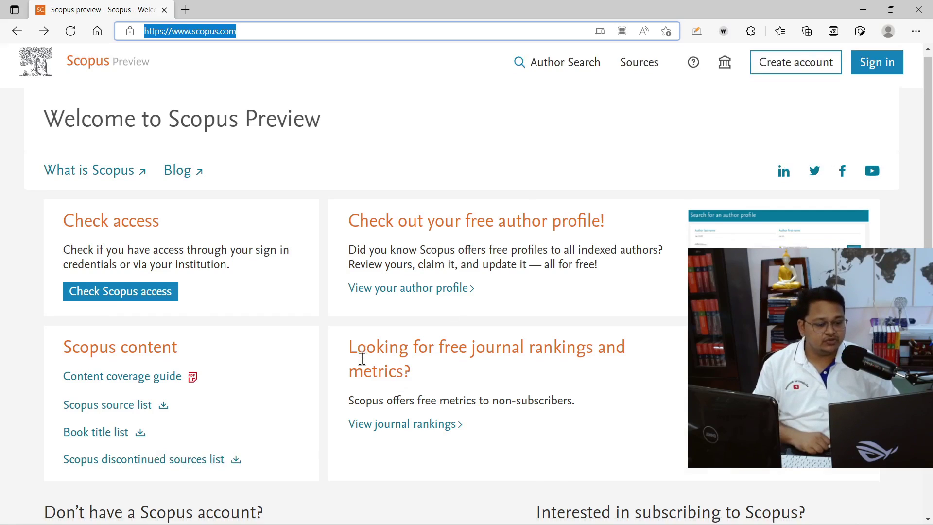
left_click_drag(348, 284, 411, 306)
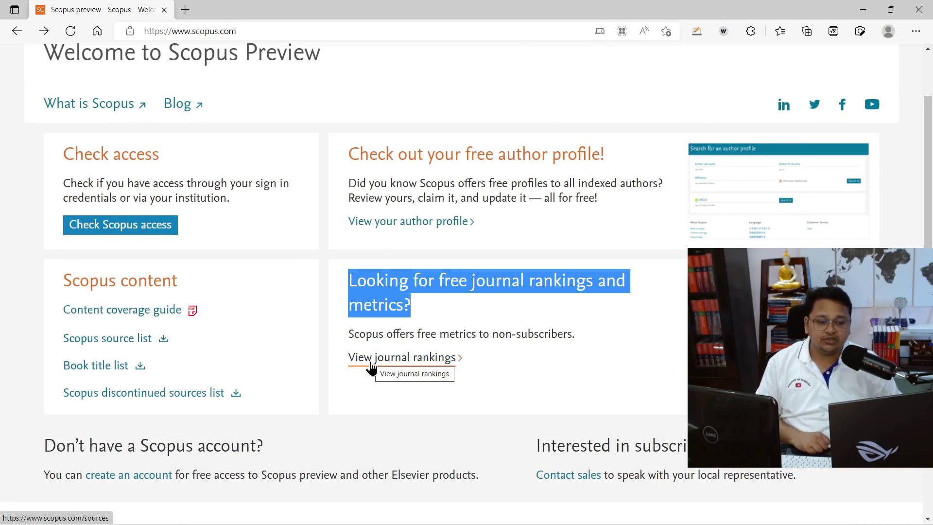
scroll(371, 364, "up", 2)
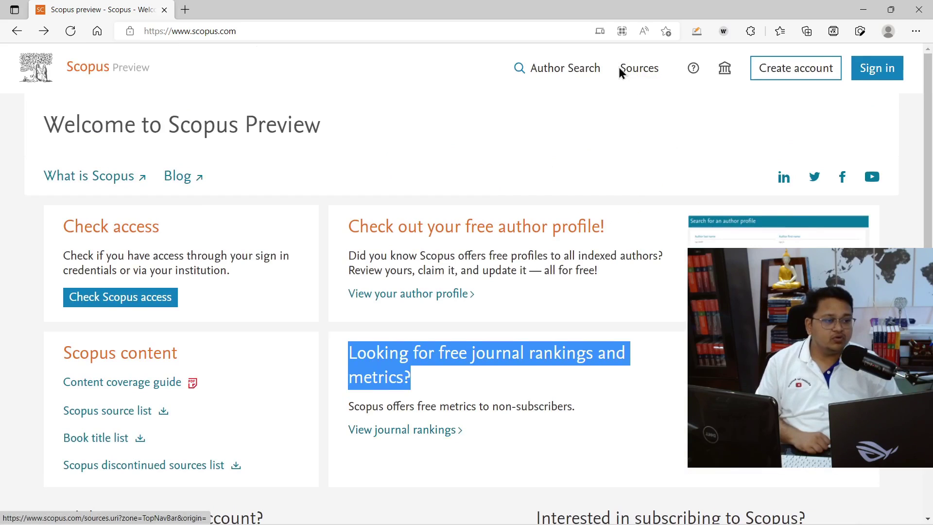
left_click(638, 68)
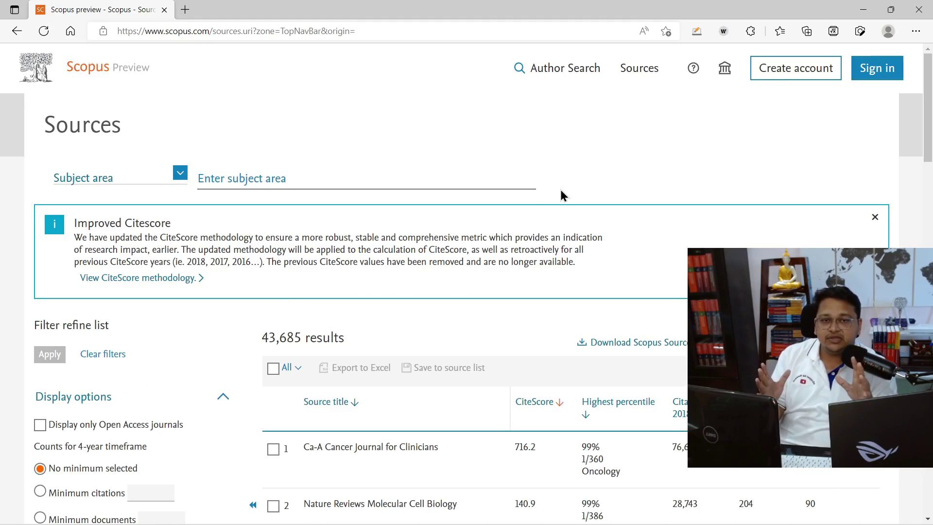
Step: Switch the Sources search type to Subject area and open the subject-area checklist
scroll(564, 195, "down", 5)
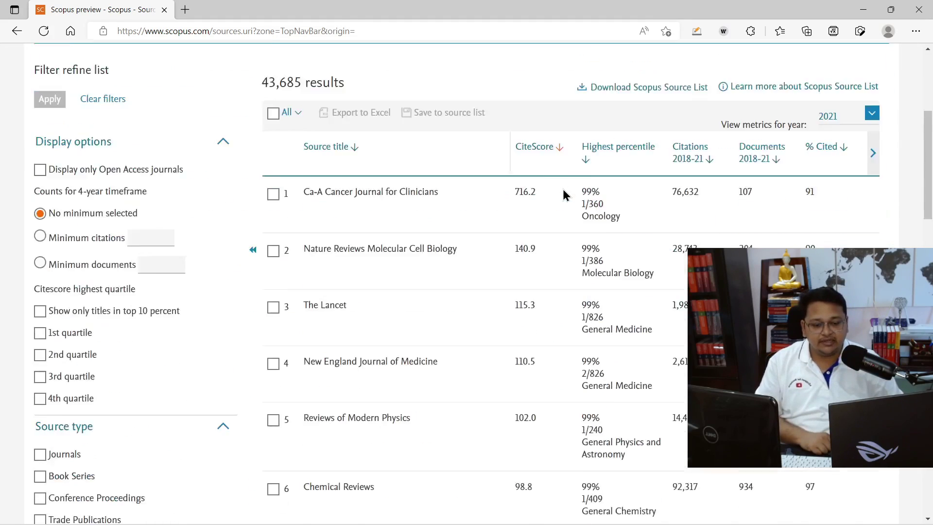
scroll(565, 194, "down", 2)
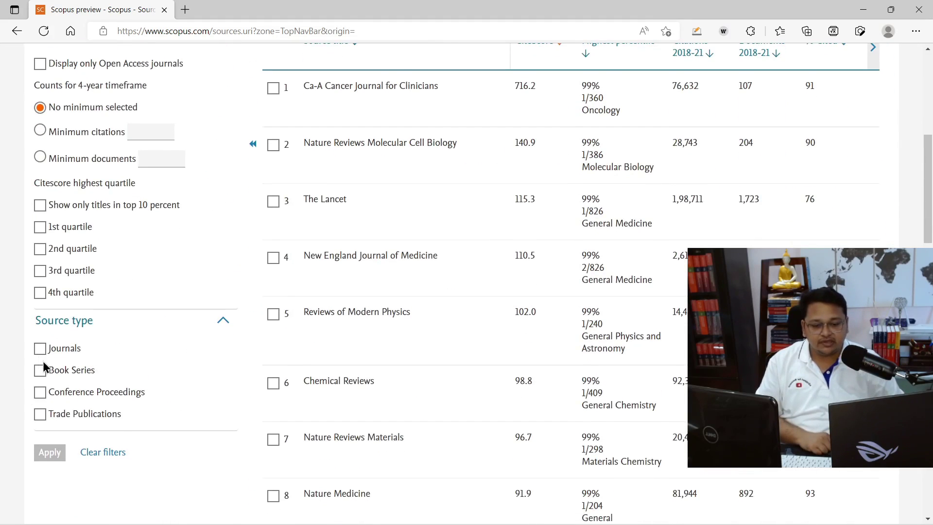
scroll(43, 361, "down", 3)
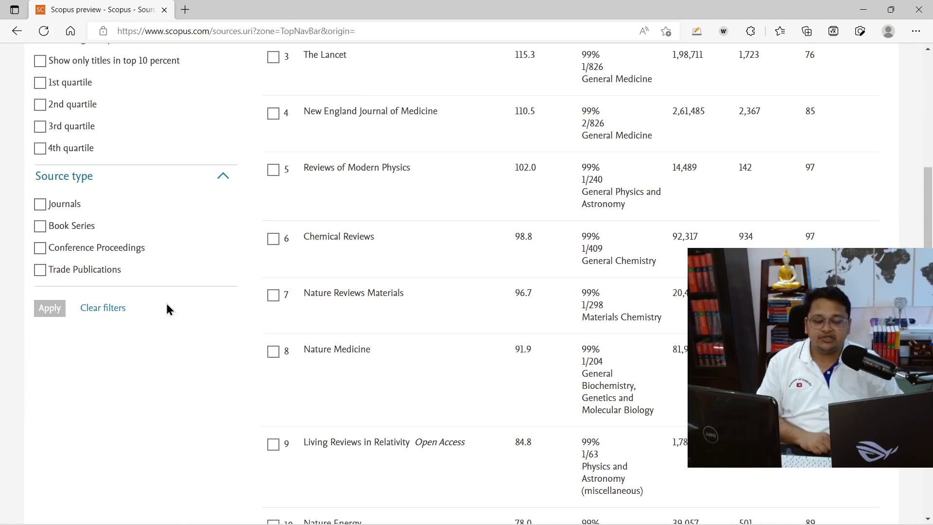
scroll(166, 306, "up", 7)
scroll(167, 307, "up", 3)
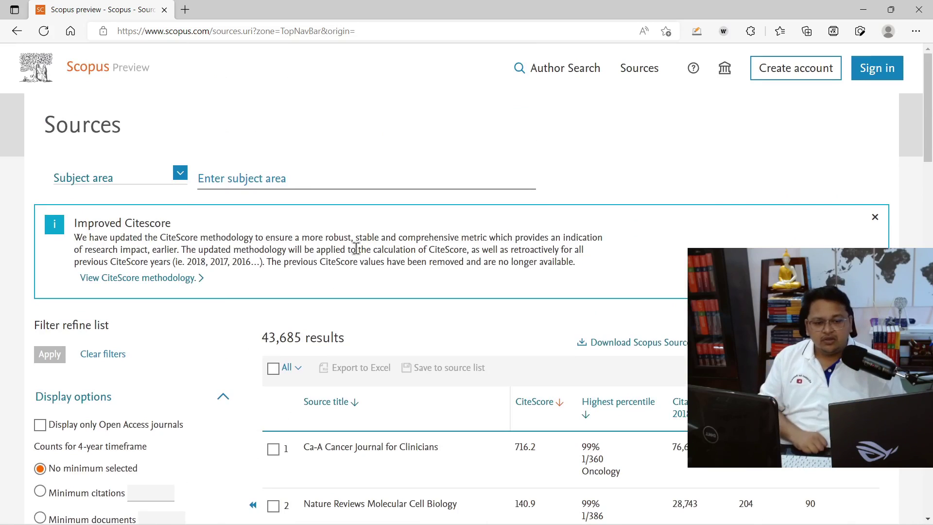
left_click(179, 173)
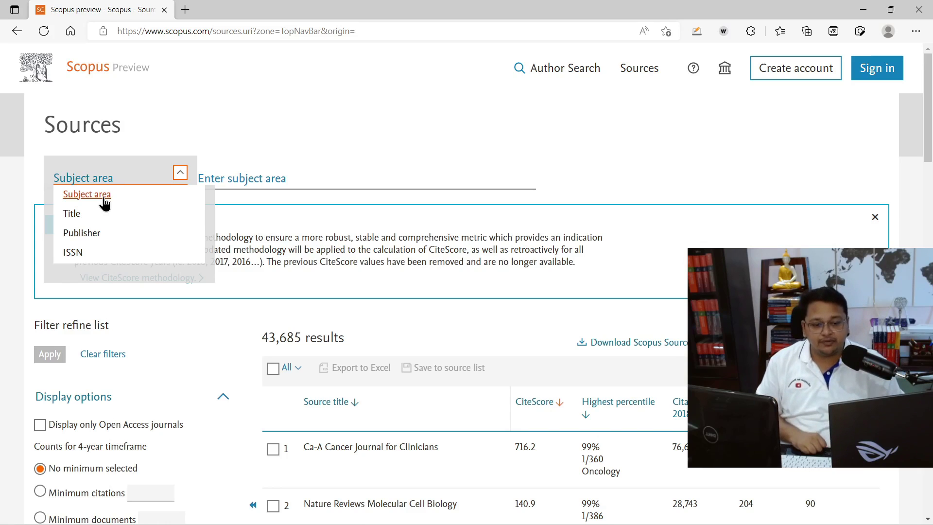
left_click(103, 198)
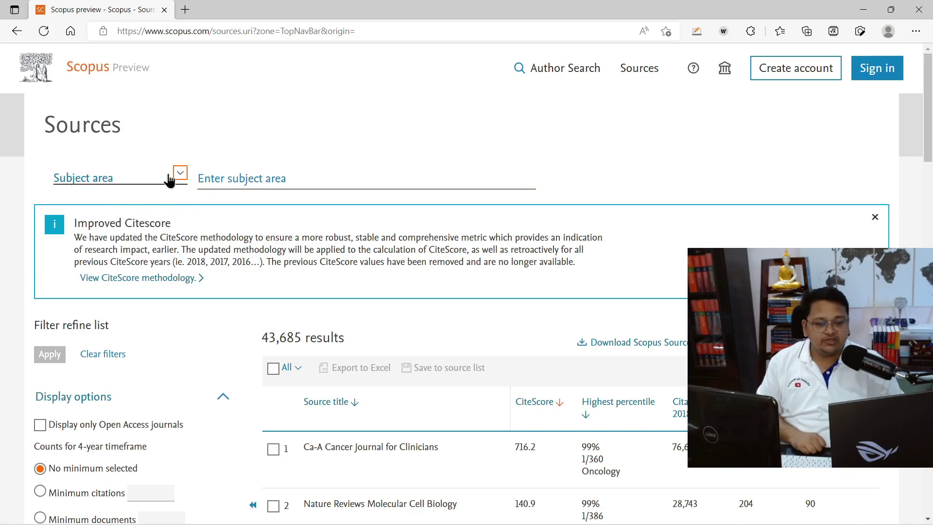
left_click(271, 180)
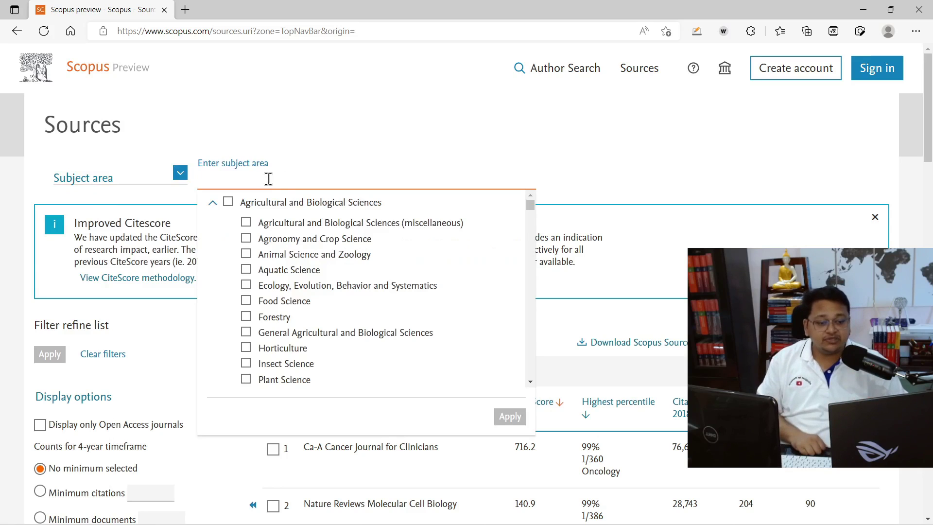
Step: Filter by Artificial Intelligence, Computer Networks and Communications, Human-Computer Interaction and Signal Processing, giving 899 results
scroll(343, 257, "down", 1)
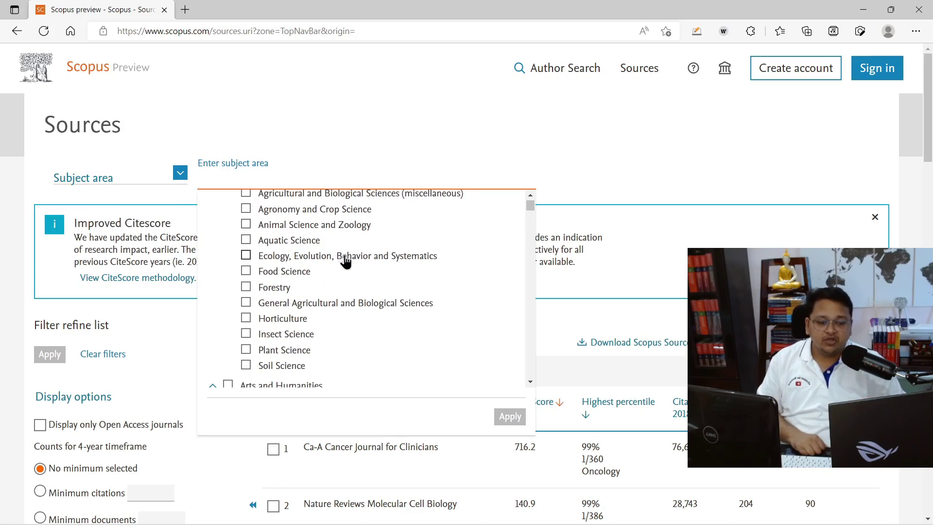
scroll(352, 267, "down", 3)
scroll(354, 272, "down", 10)
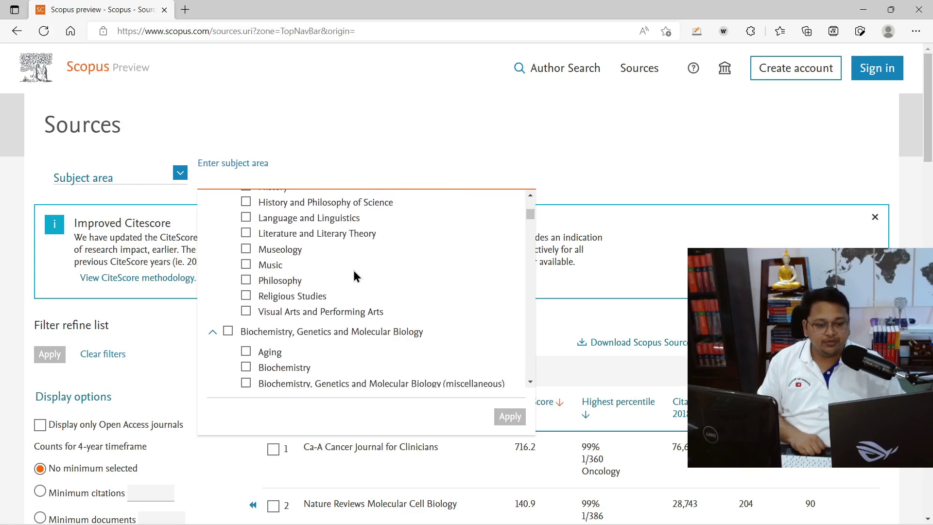
scroll(354, 275, "down", 8)
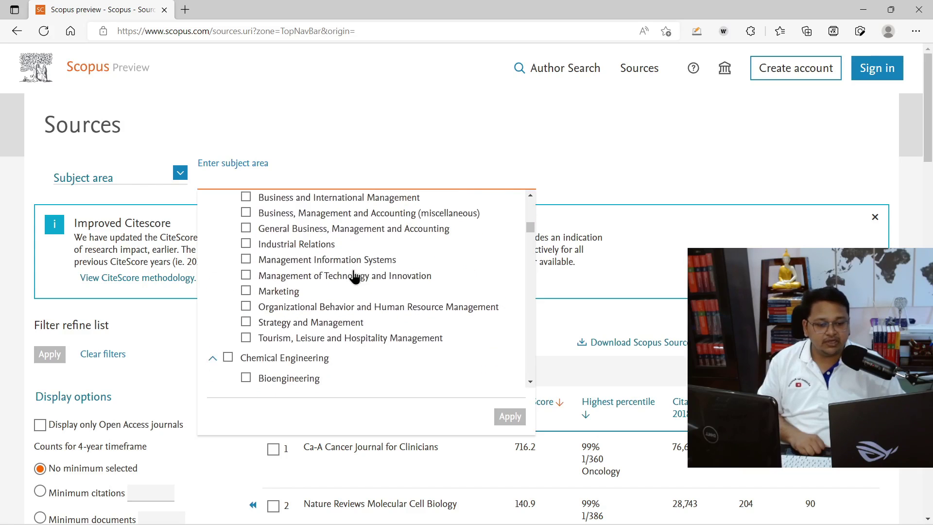
scroll(354, 276, "down", 5)
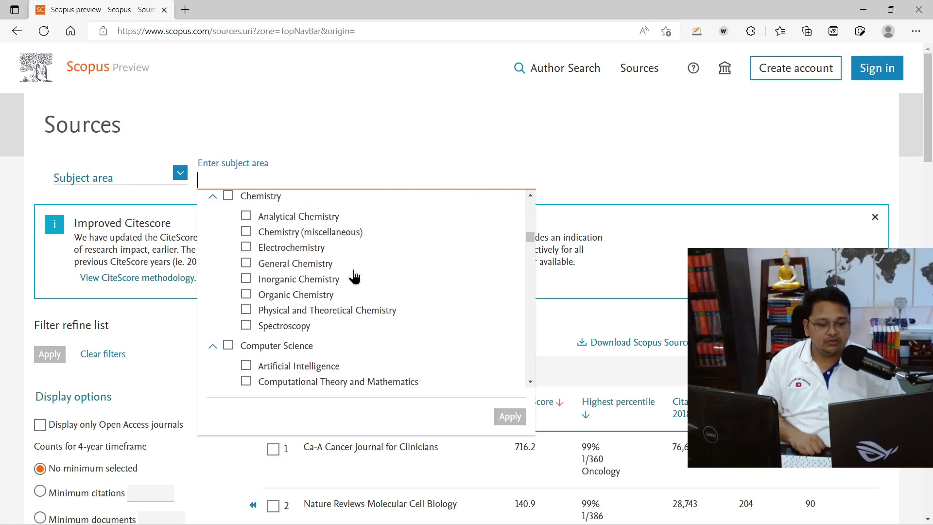
left_click(245, 247)
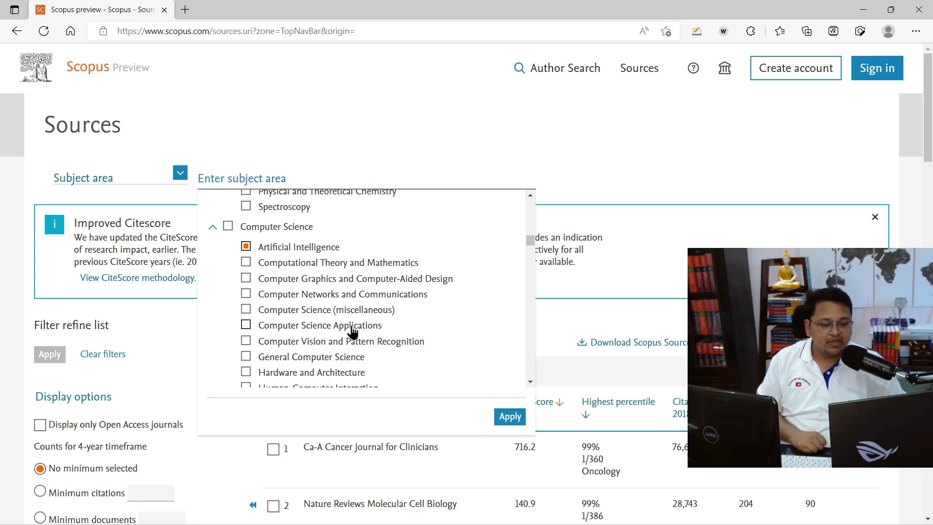
left_click(246, 295)
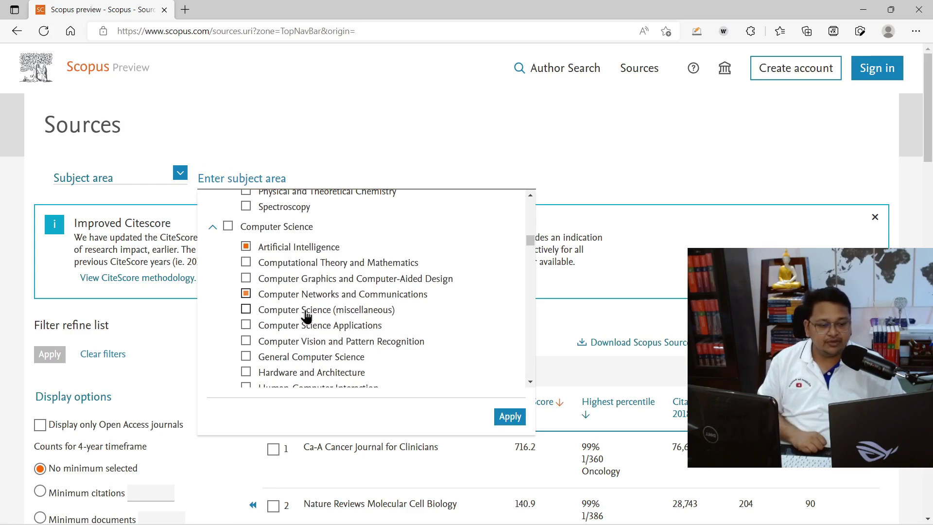
scroll(323, 319, "down", 1)
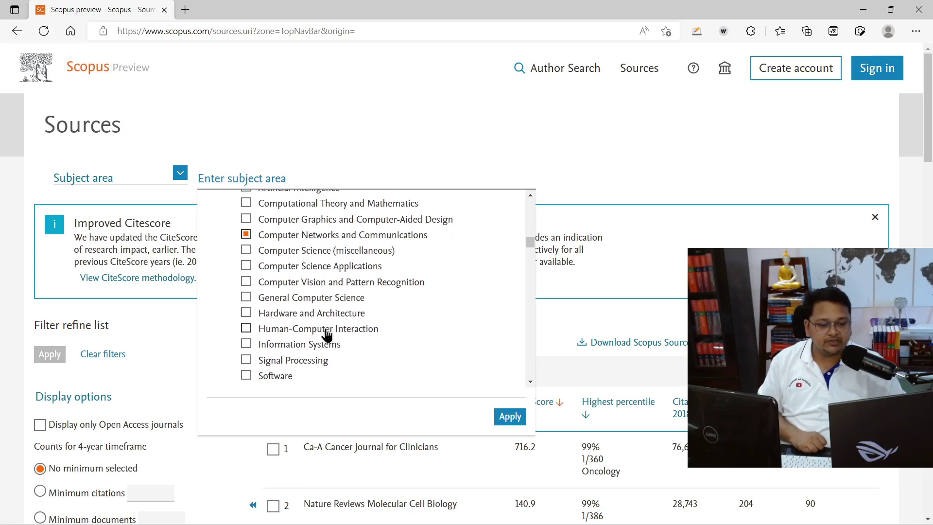
left_click(246, 329)
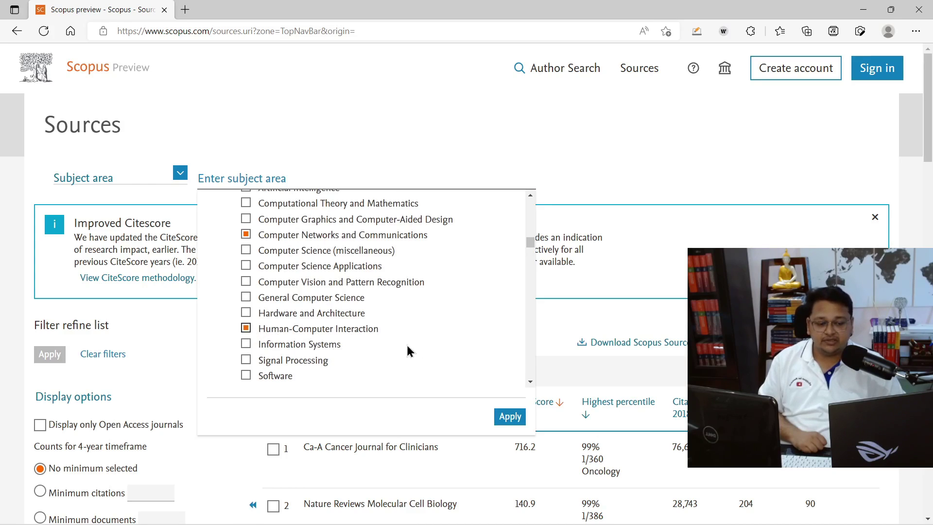
scroll(333, 360, "down", 1)
left_click(246, 331)
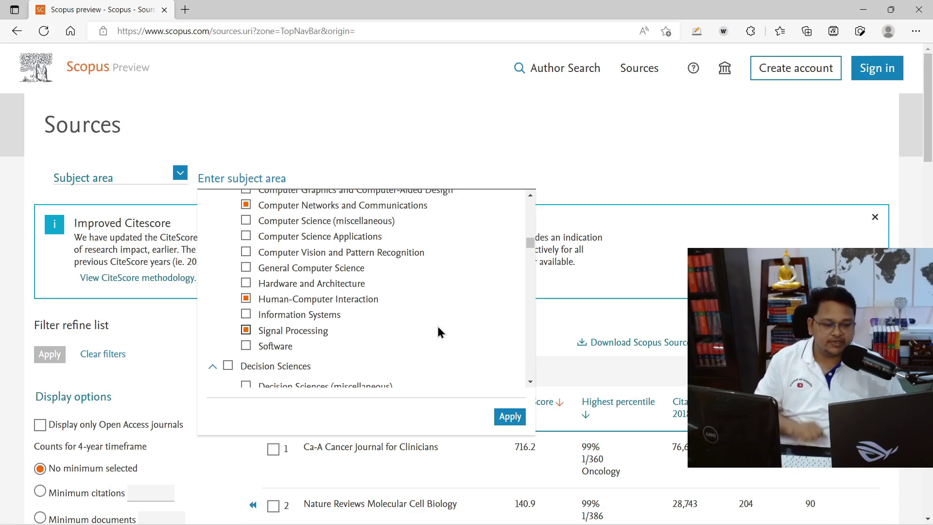
left_click(506, 417)
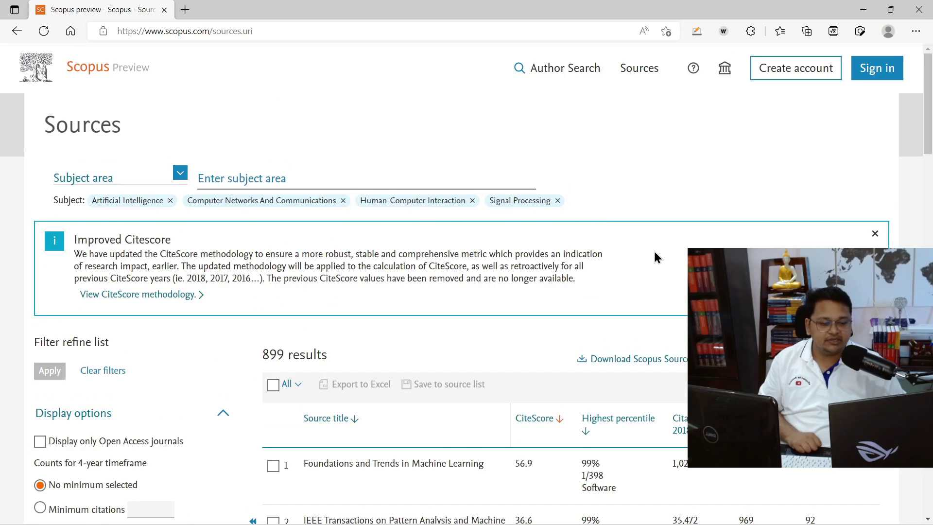
scroll(656, 258, "down", 3)
left_click_drag(263, 210, 371, 202)
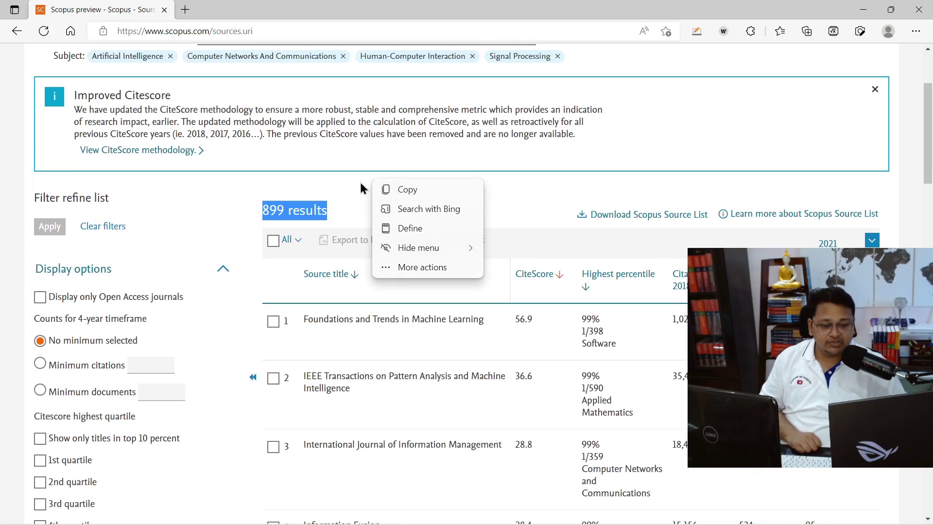
scroll(202, 316, "down", 3)
scroll(169, 362, "down", 5)
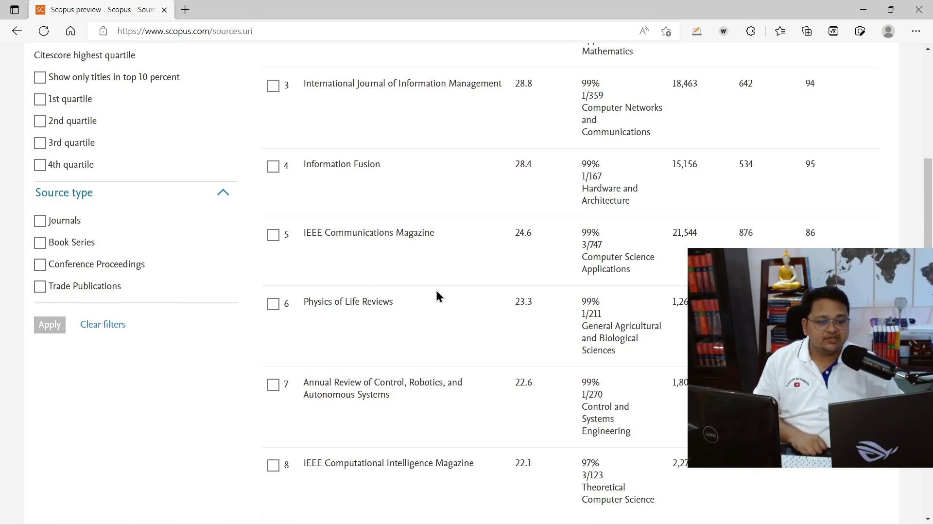
scroll(435, 294, "up", 7)
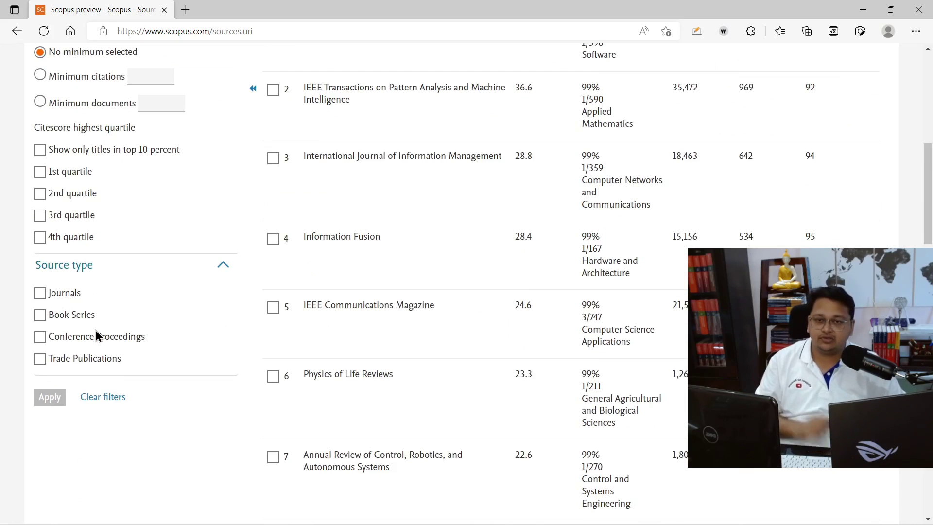
scroll(457, 343, "down", 2)
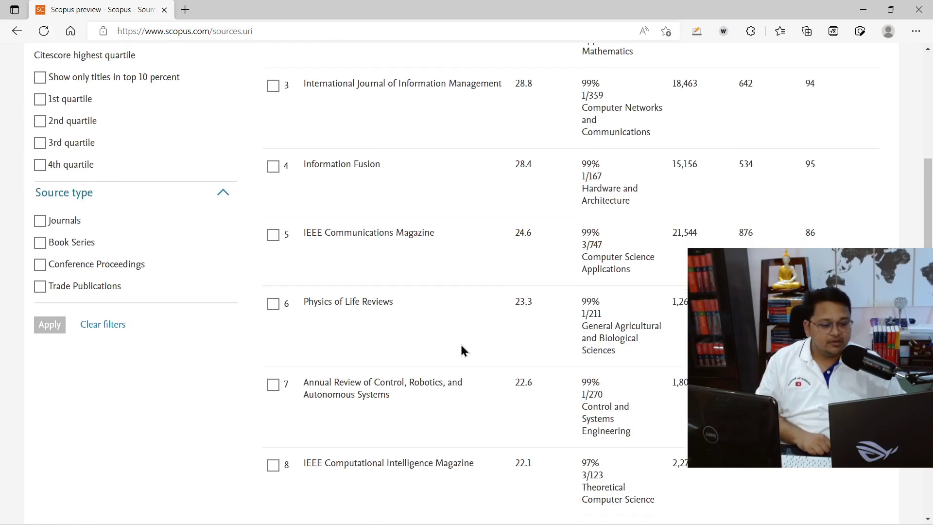
scroll(460, 342, "down", 8)
scroll(460, 342, "down", 7)
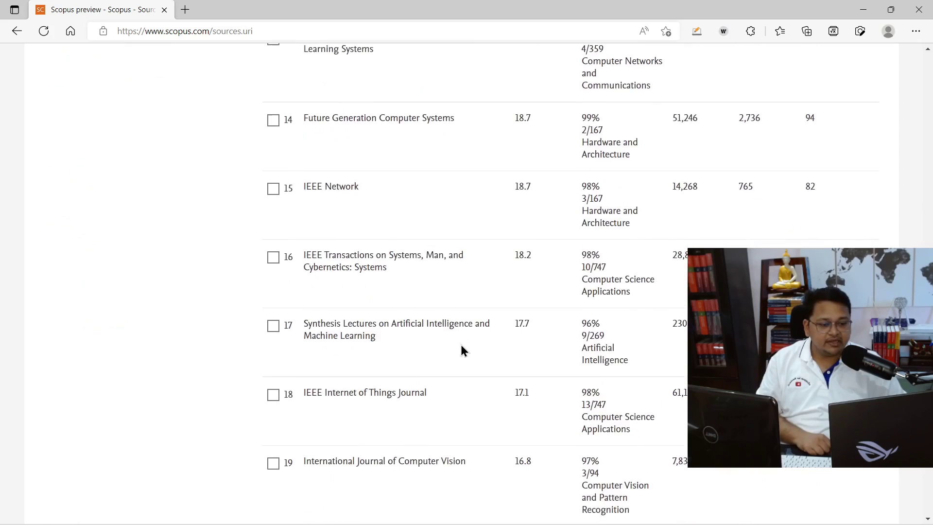
scroll(460, 342, "down", 7)
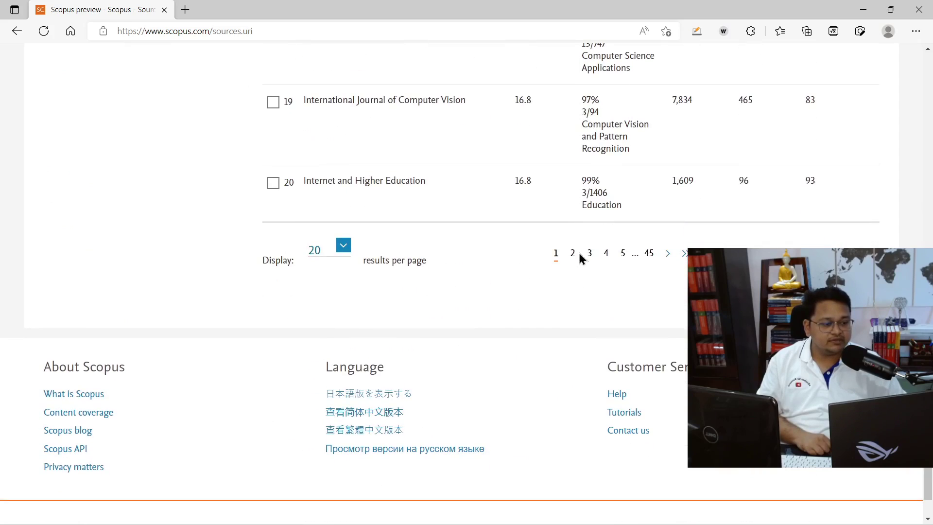
scroll(569, 279, "up", 20)
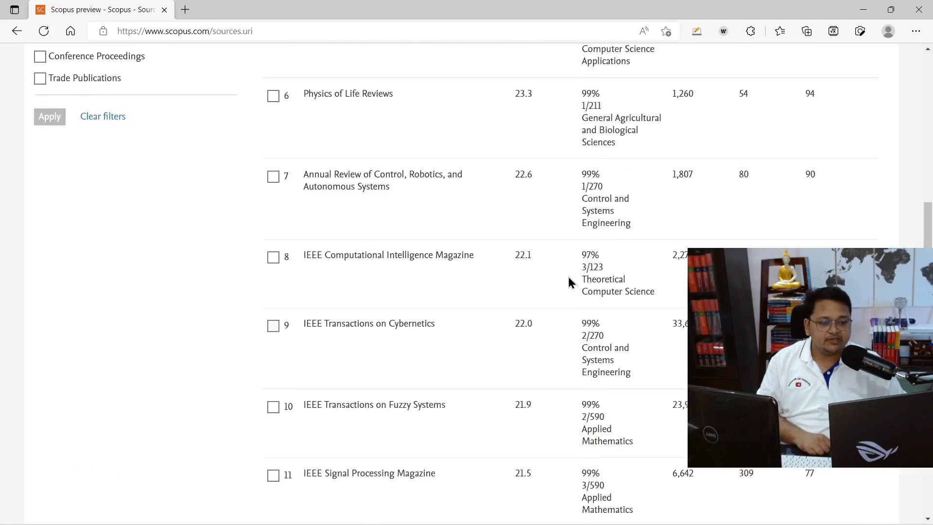
scroll(568, 277, "up", 11)
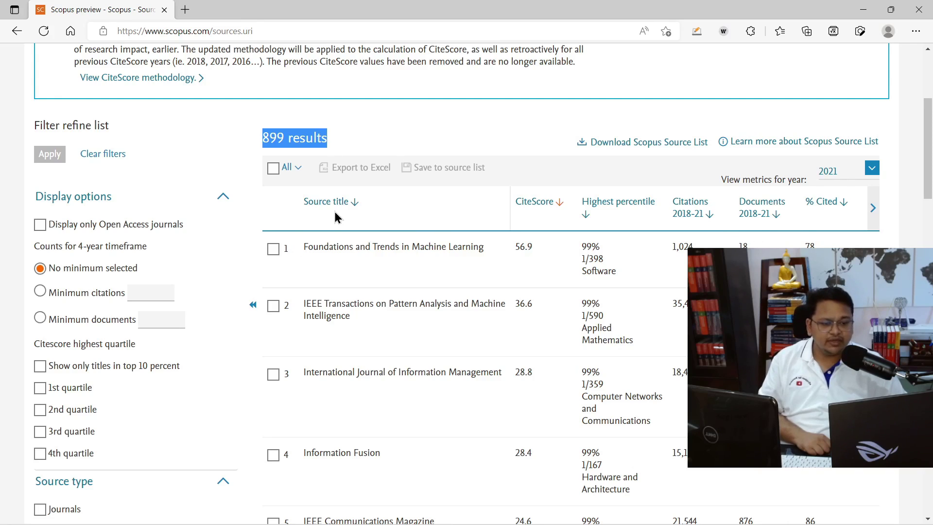
Step: Sort the 899 sources by Source title, reverse order, led by Zhongguo Kexue Jishu Kexue
left_click(347, 210)
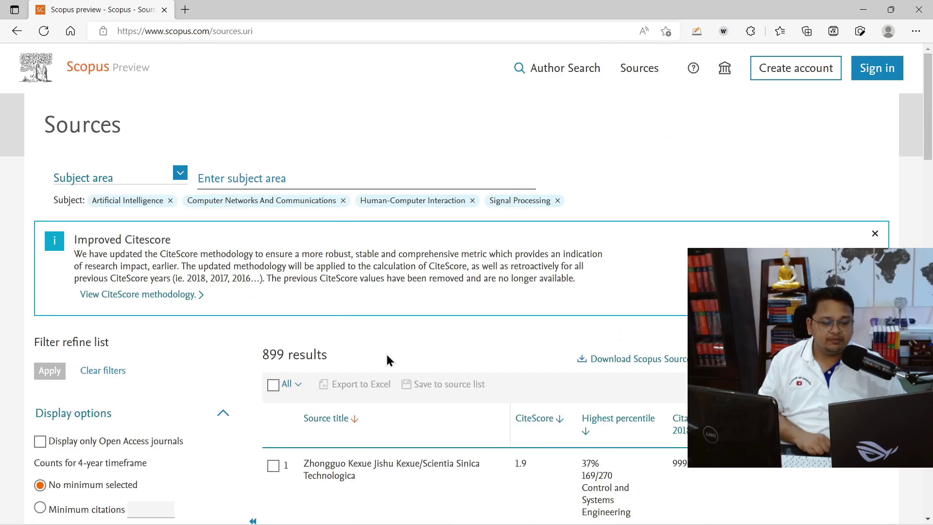
scroll(387, 360, "down", 4)
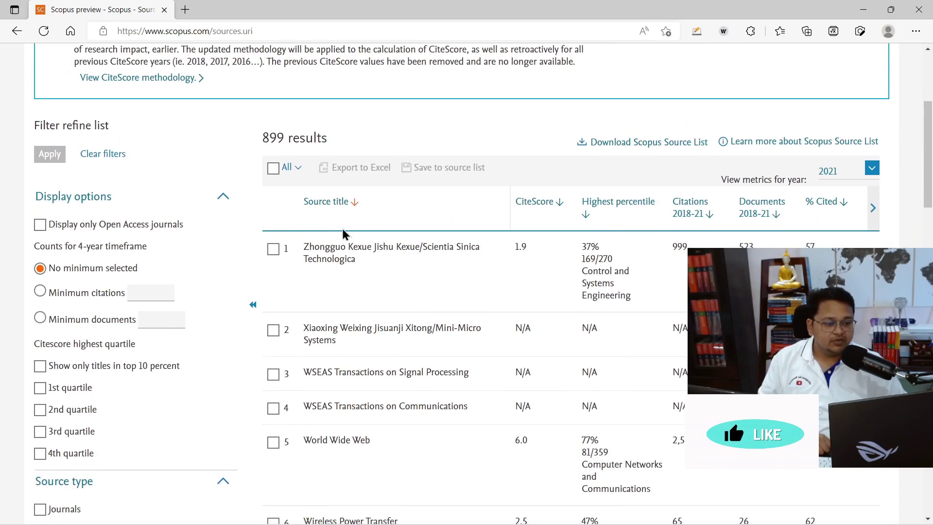
scroll(365, 360, "down", 3)
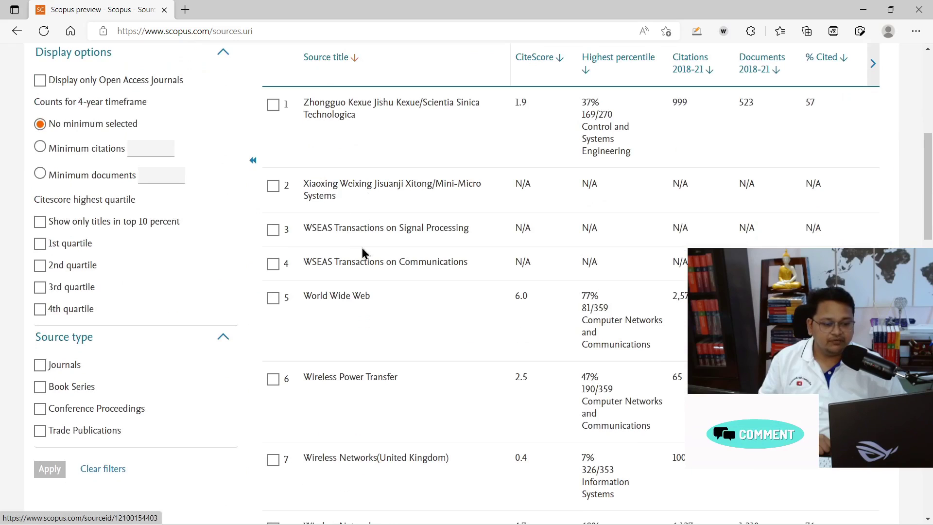
scroll(407, 288, "up", 5)
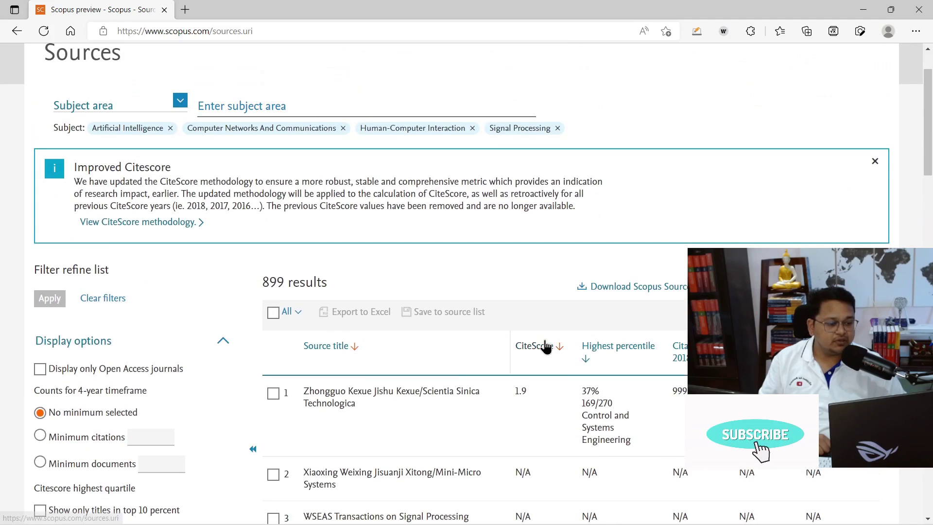
scroll(540, 340, "down", 3)
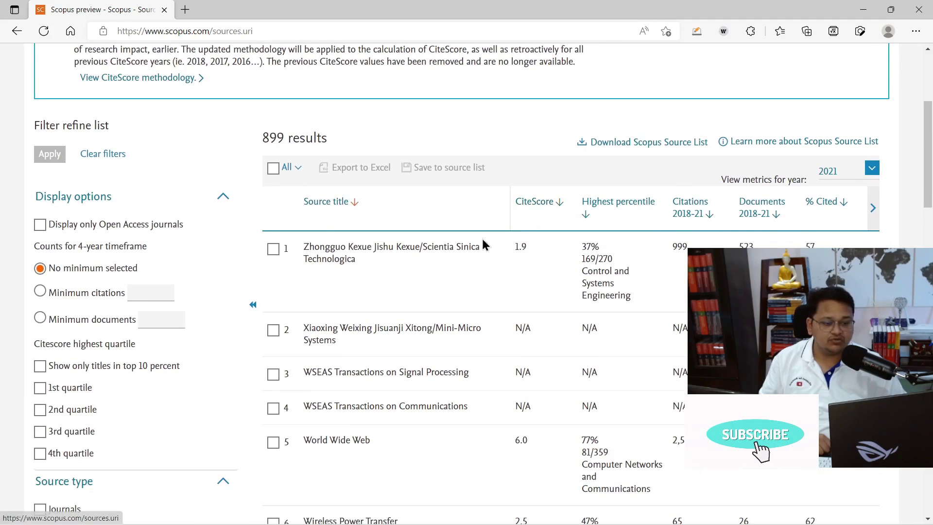
Step: Re-sort titles A–Z starting with ACM and tick Journals as the source type
left_click(330, 205)
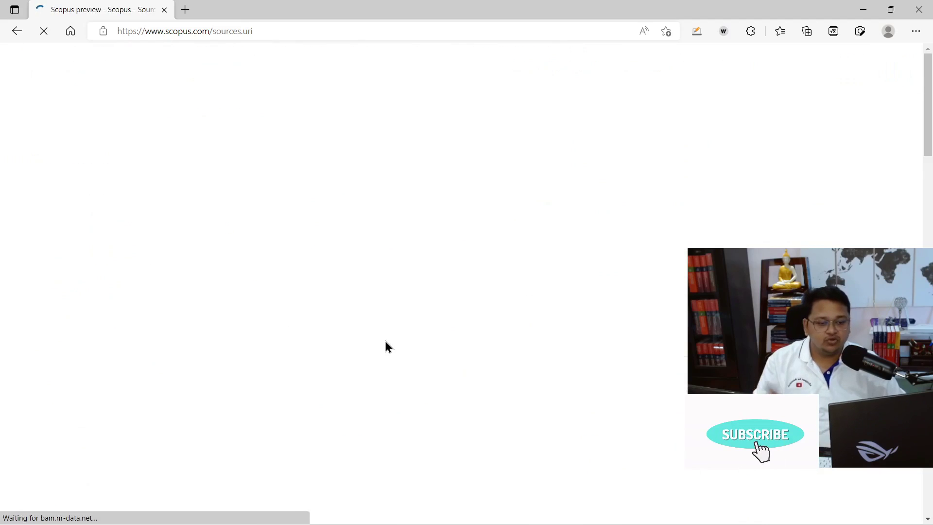
scroll(386, 347, "down", 10)
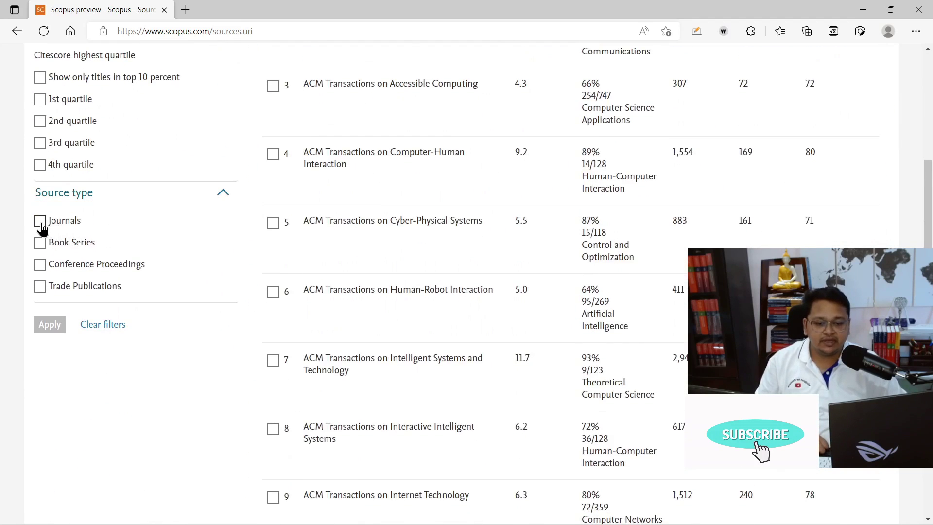
left_click(40, 221)
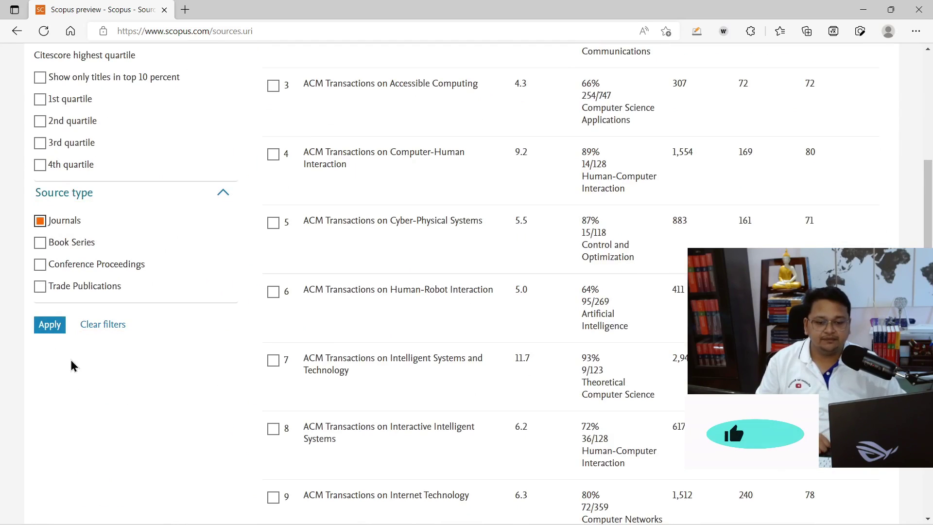
scroll(74, 356, "up", 3)
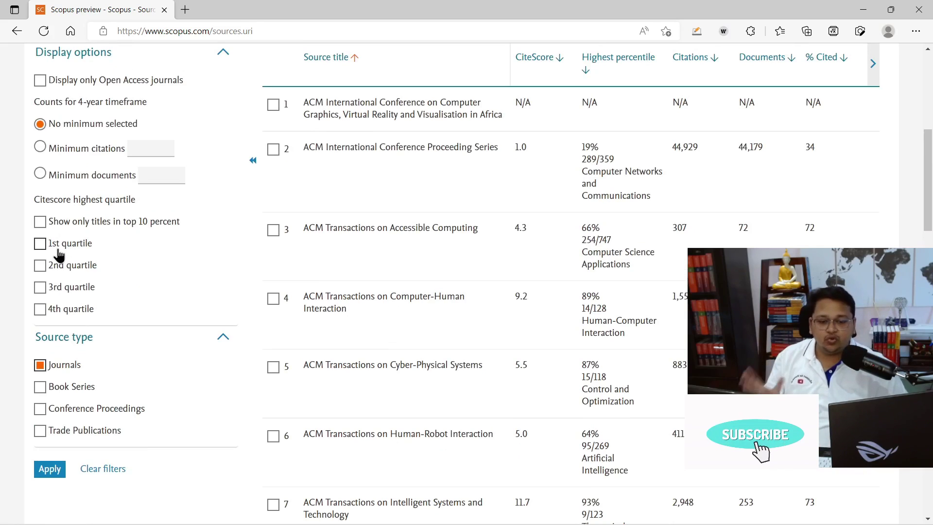
Step: Apply 1st and 2nd CiteScore quartiles with Journals, narrowing the list to 443 sources
left_click(40, 243)
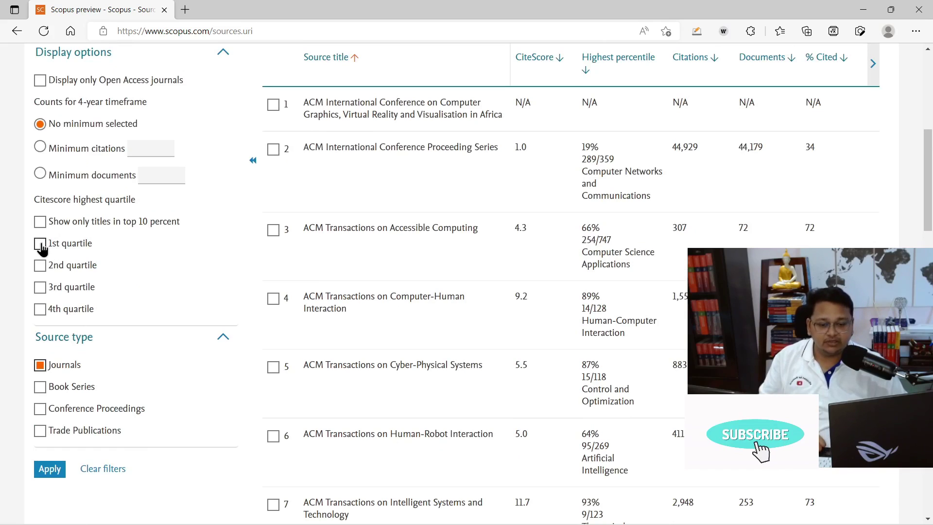
left_click(40, 268)
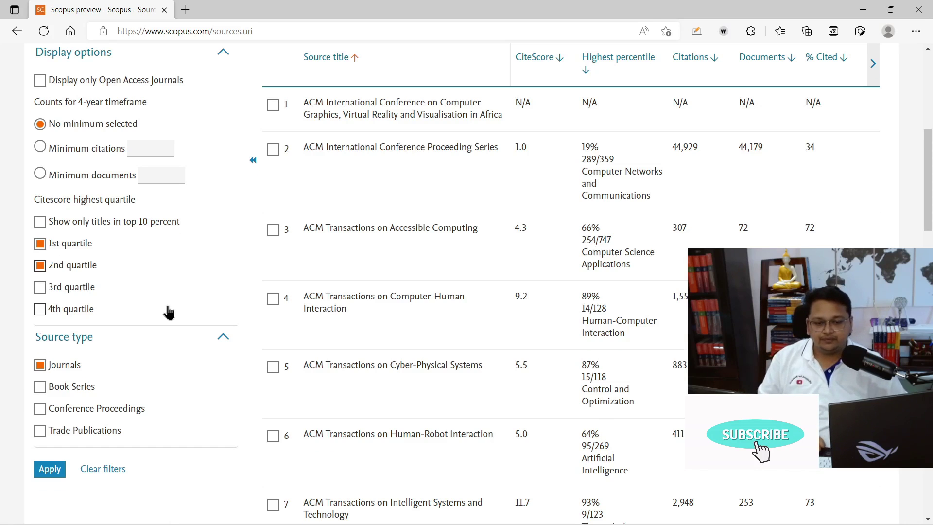
scroll(68, 170, "up", 2)
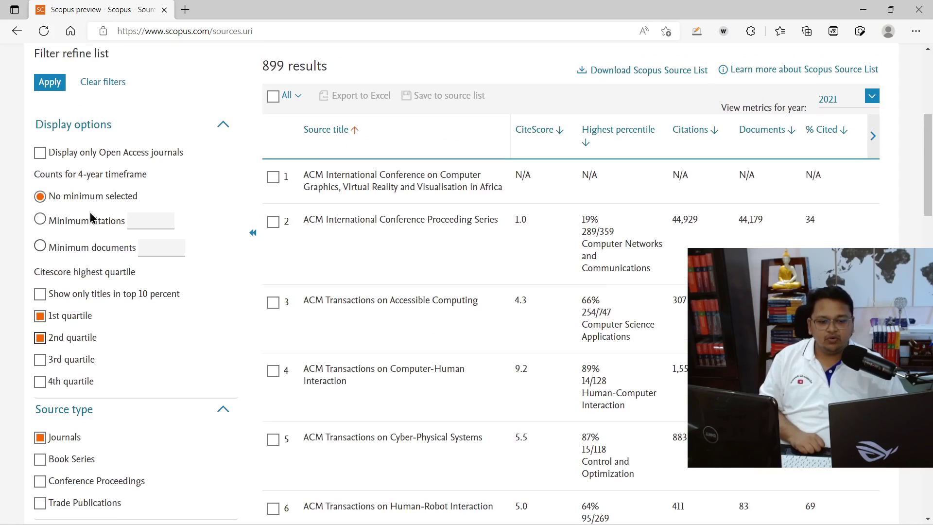
scroll(88, 243, "up", 2)
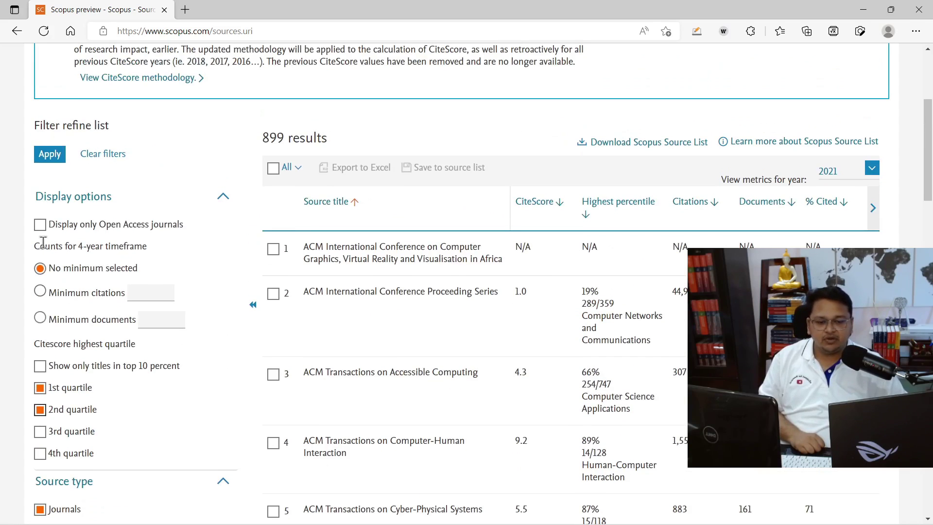
scroll(97, 262, "down", 10)
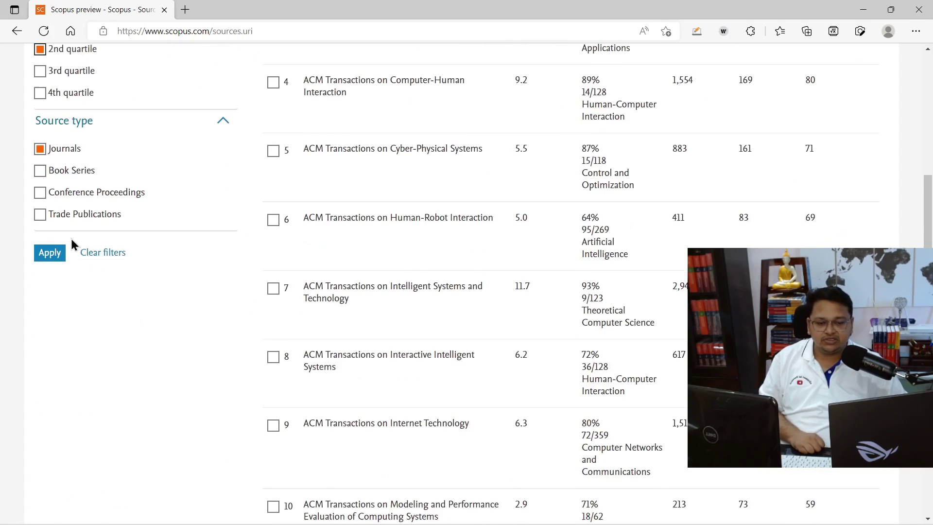
scroll(91, 265, "up", 2)
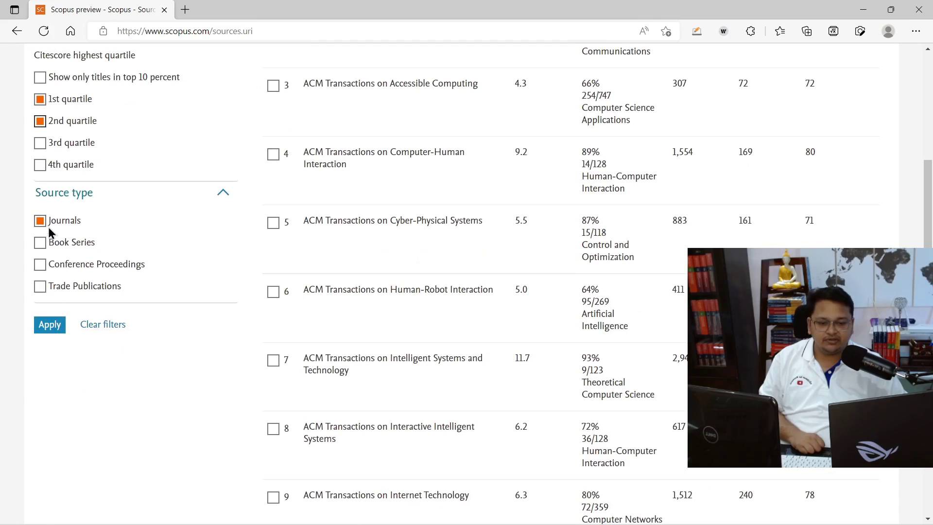
left_click(48, 323)
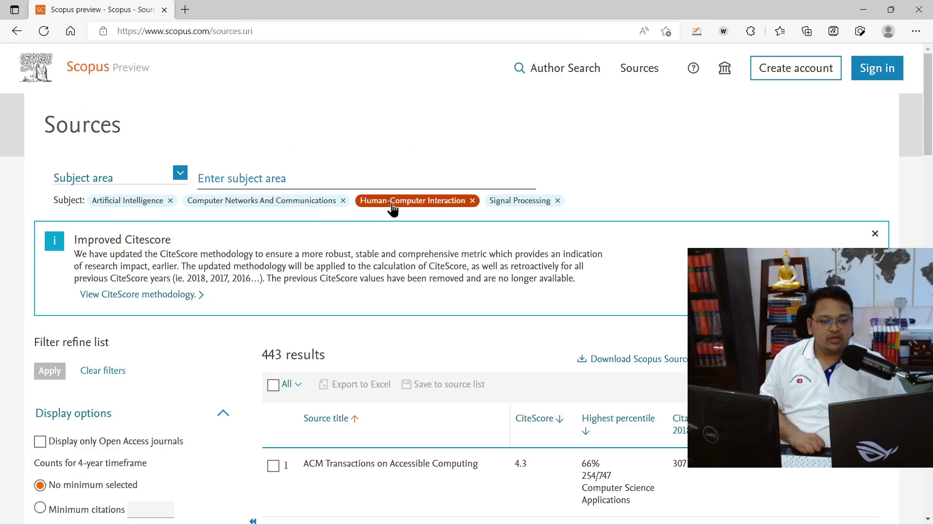
scroll(361, 247, "down", 3)
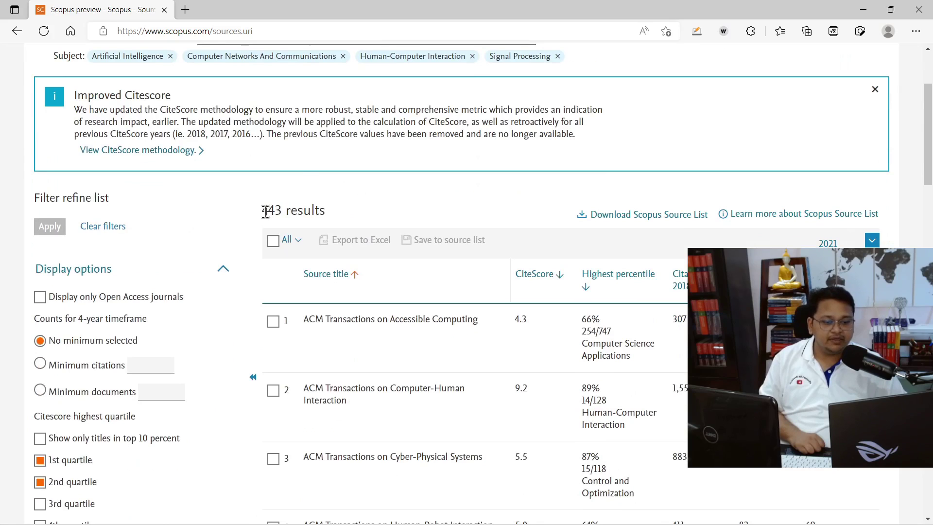
left_click_drag(265, 211, 373, 207)
left_click(406, 193)
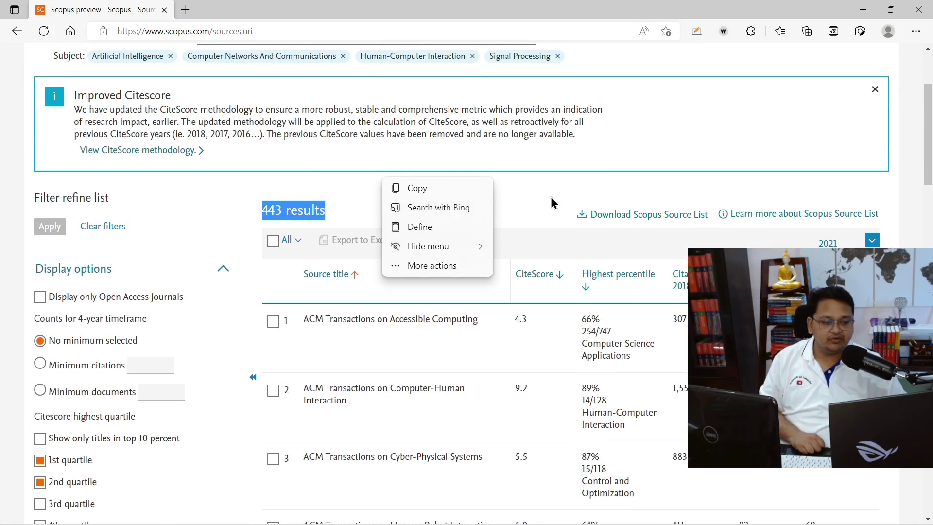
scroll(354, 240, "down", 4)
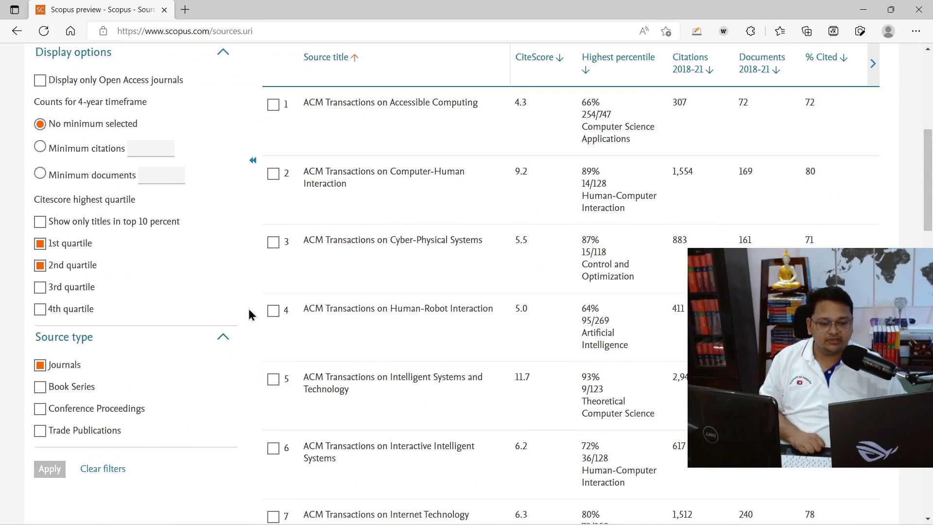
scroll(385, 302, "down", 15)
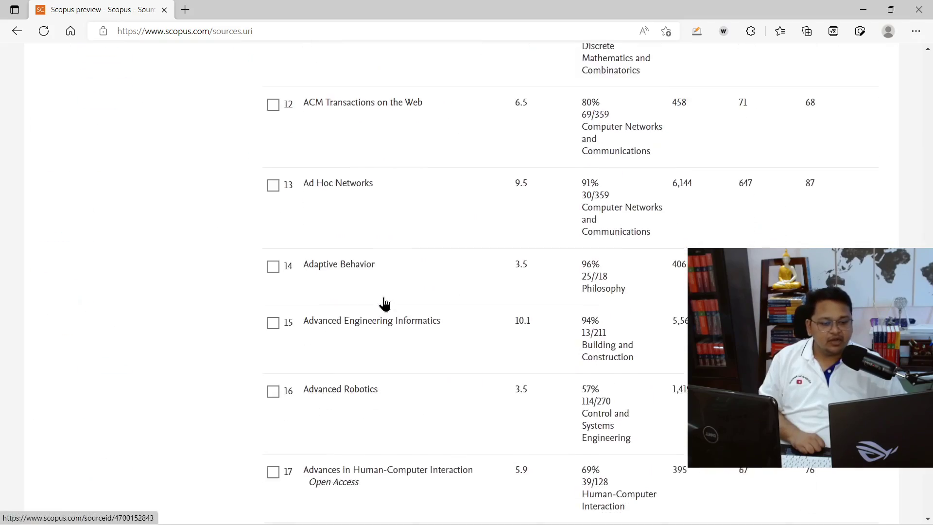
scroll(383, 301, "down", 6)
scroll(383, 301, "up", 16)
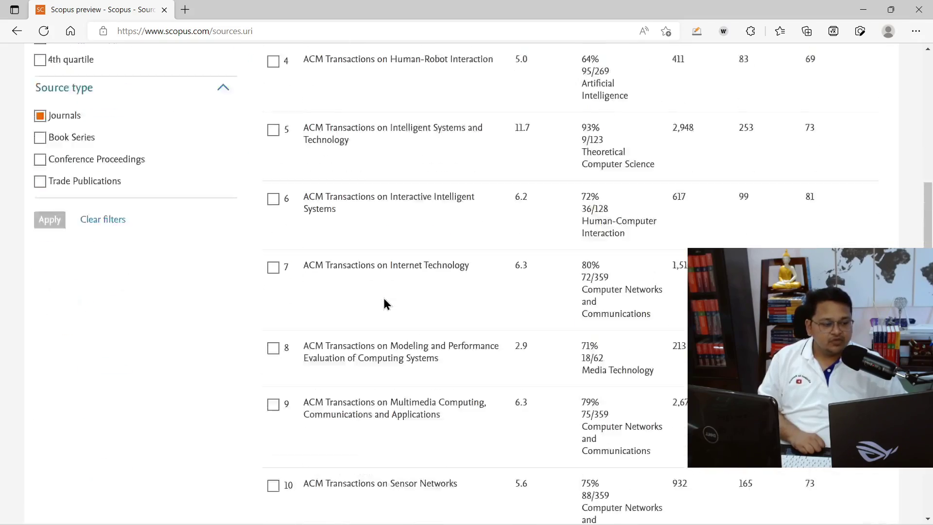
scroll(384, 299, "up", 13)
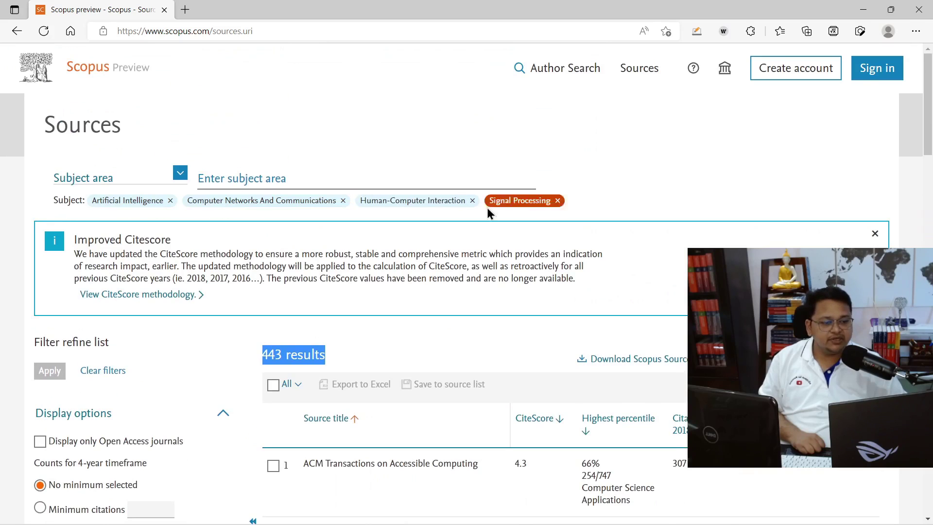
scroll(438, 406, "down", 5)
scroll(436, 305, "up", 3)
scroll(435, 306, "up", 1)
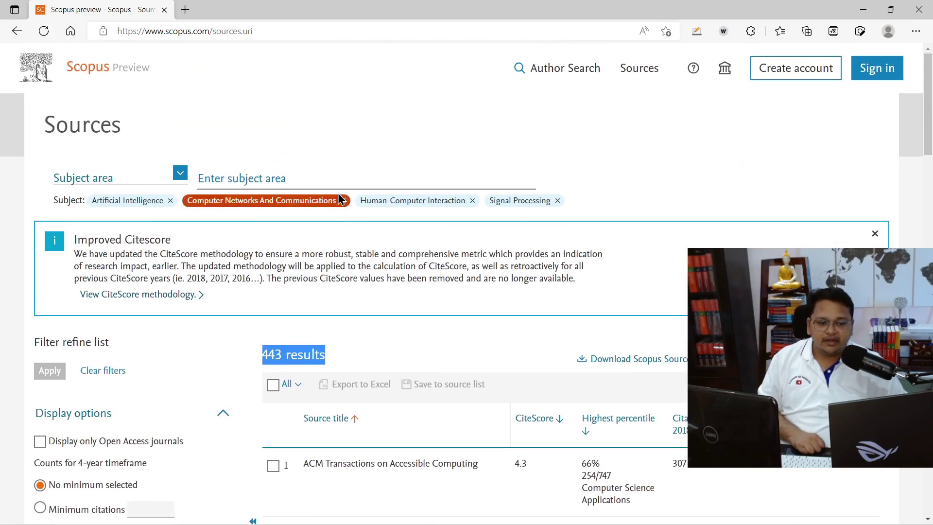
scroll(528, 387, "down", 3)
scroll(428, 341, "down", 3)
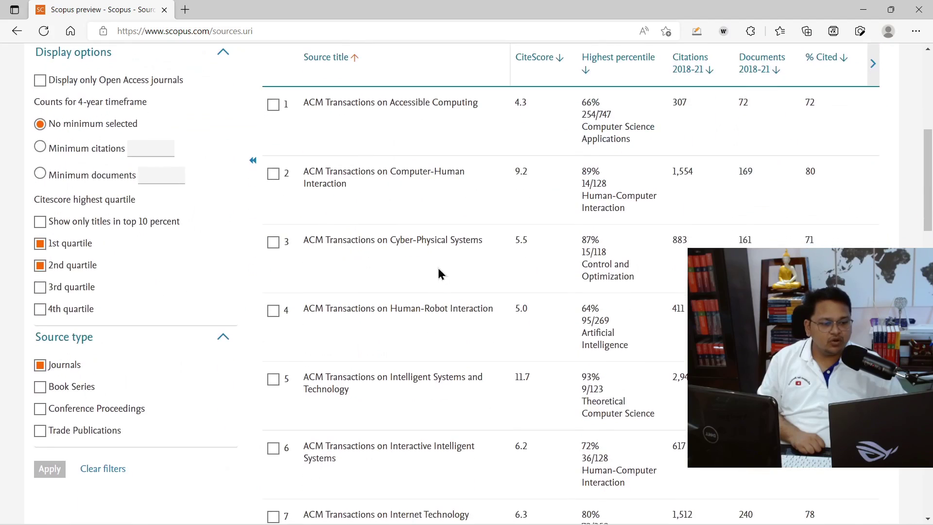
scroll(435, 316, "up", 6)
left_click(735, 213)
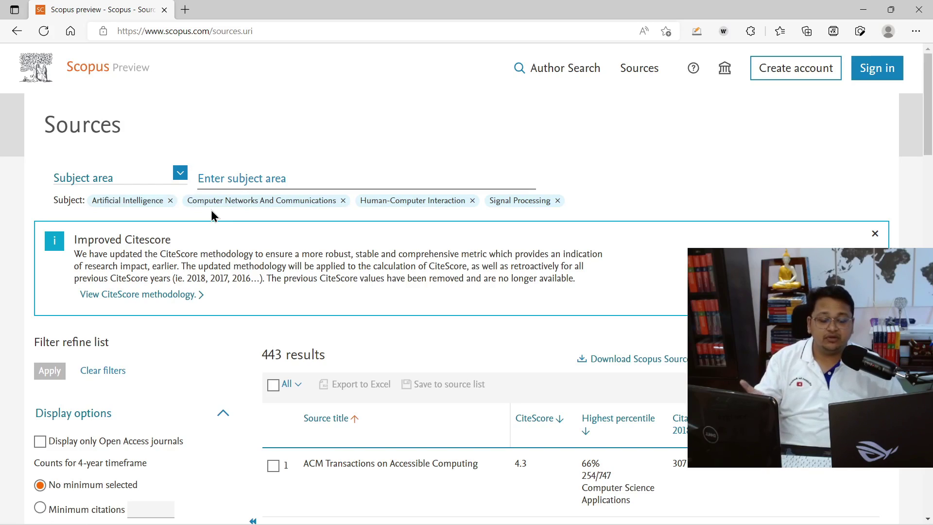
Step: Remove Computer Networks And Communications from the subject areas, leaving 295 results
left_click(343, 201)
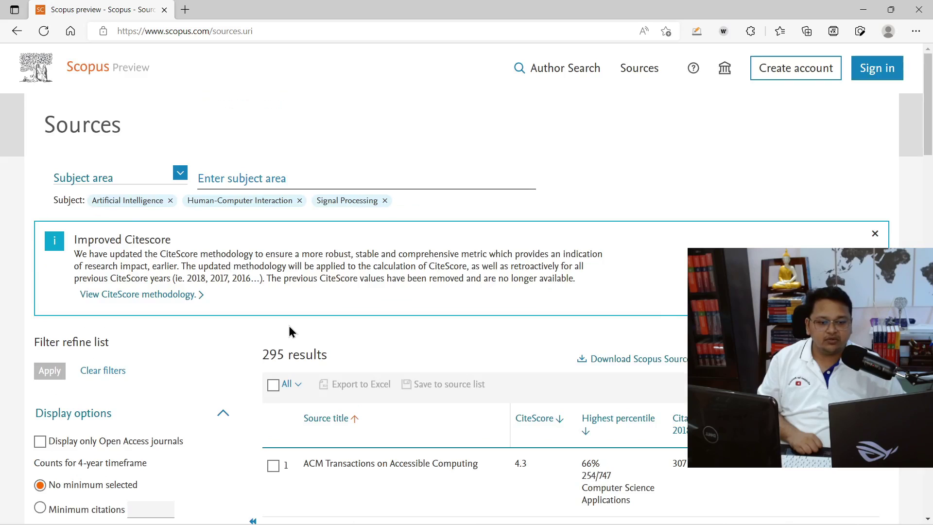
scroll(401, 329, "down", 5)
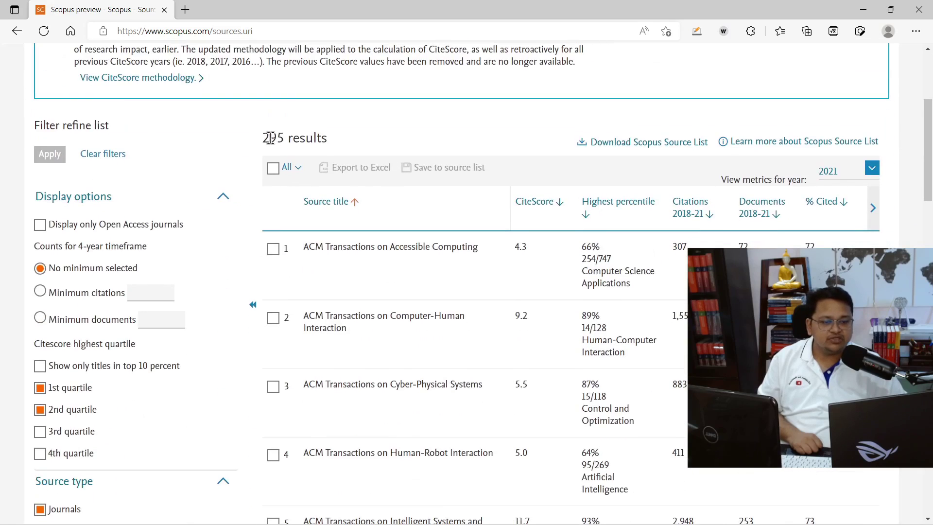
left_click_drag(266, 139, 371, 146)
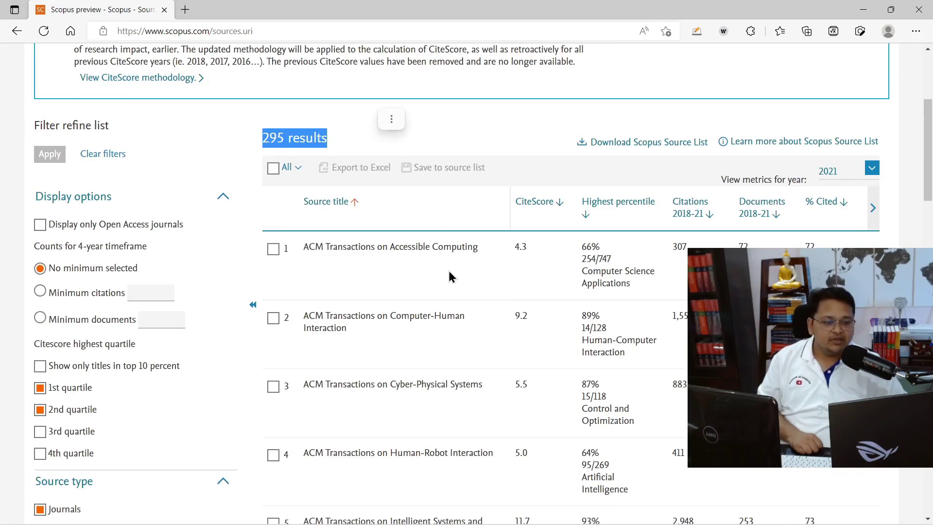
Step: Open the Advanced Engineering Informatics source page from the filtered results
scroll(533, 279, "down", 5)
scroll(422, 257, "down", 20)
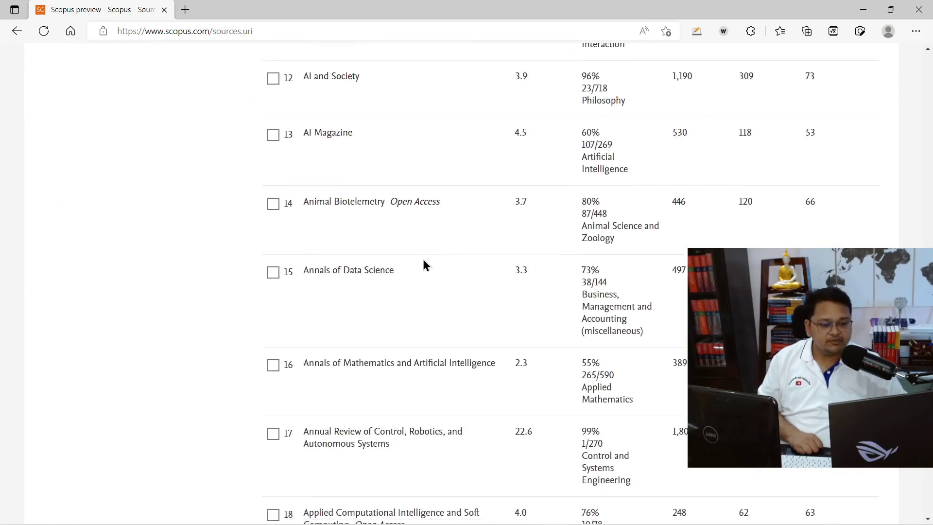
scroll(422, 257, "up", 3)
scroll(421, 256, "up", 20)
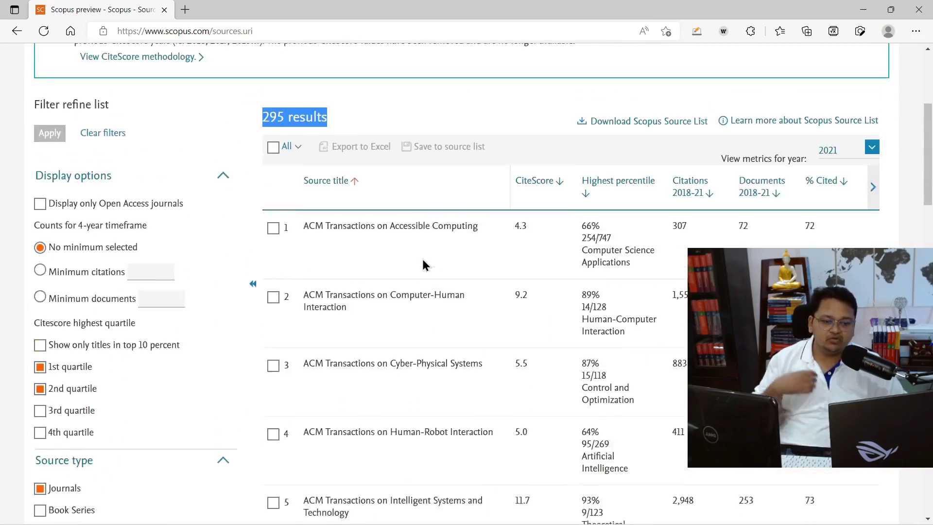
scroll(249, 290, "down", 5)
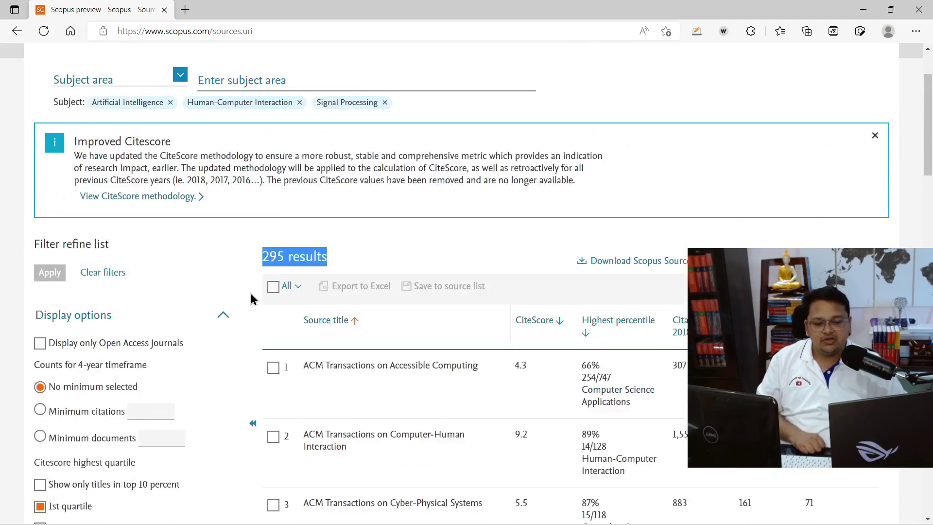
scroll(234, 245, "up", 5)
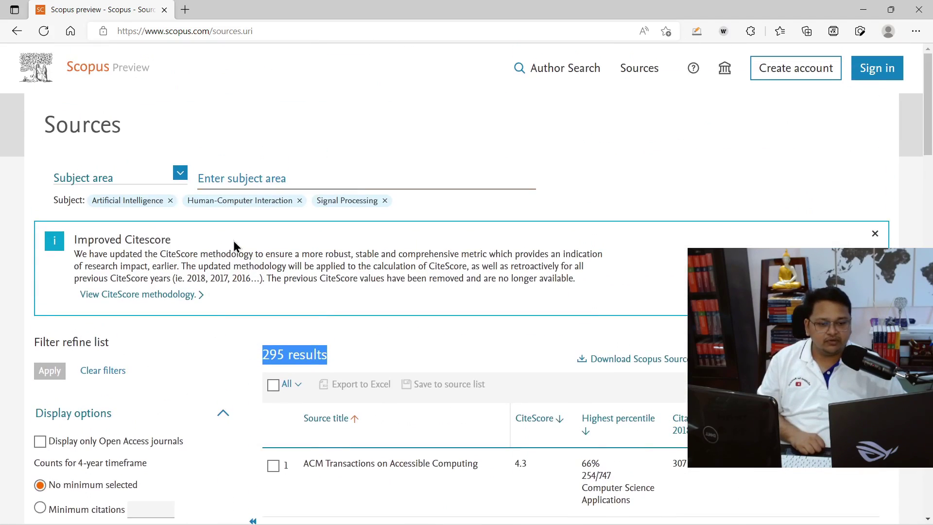
scroll(410, 295, "down", 2)
scroll(464, 362, "down", 3)
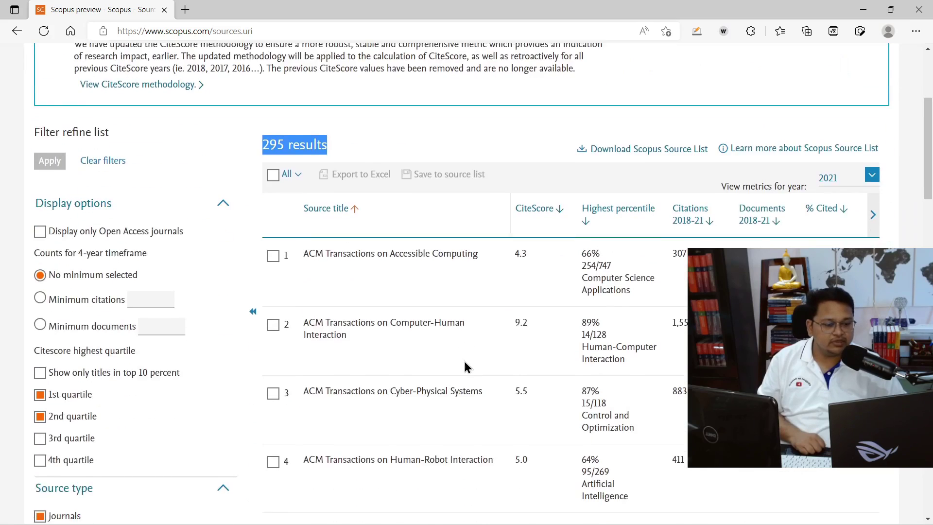
scroll(368, 332, "down", 10)
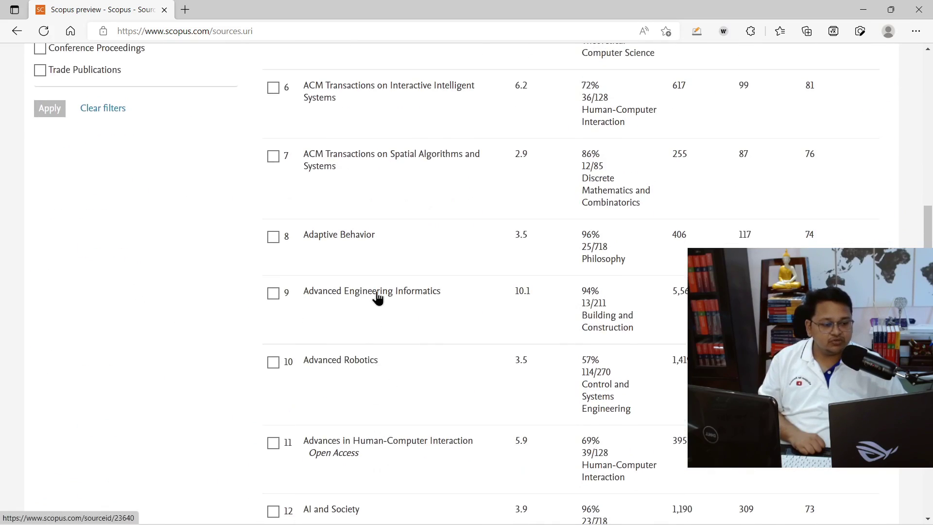
left_click(378, 295)
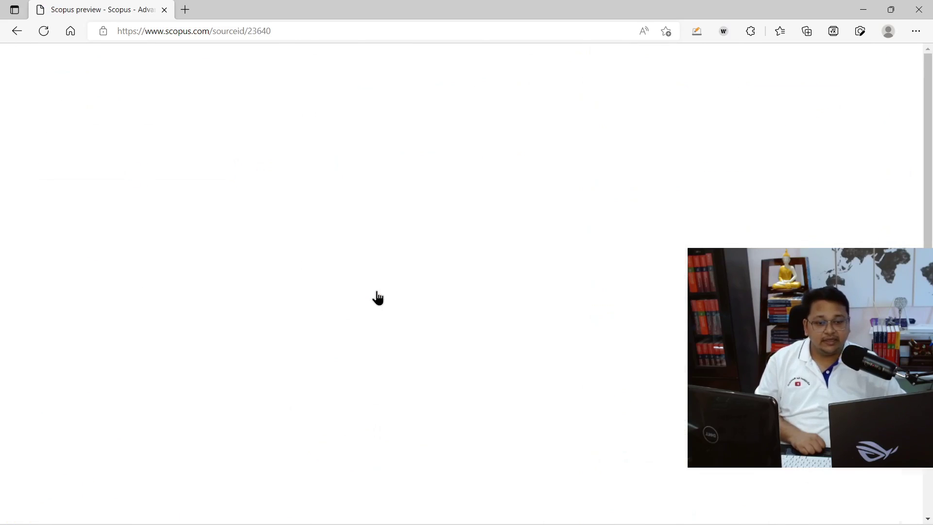